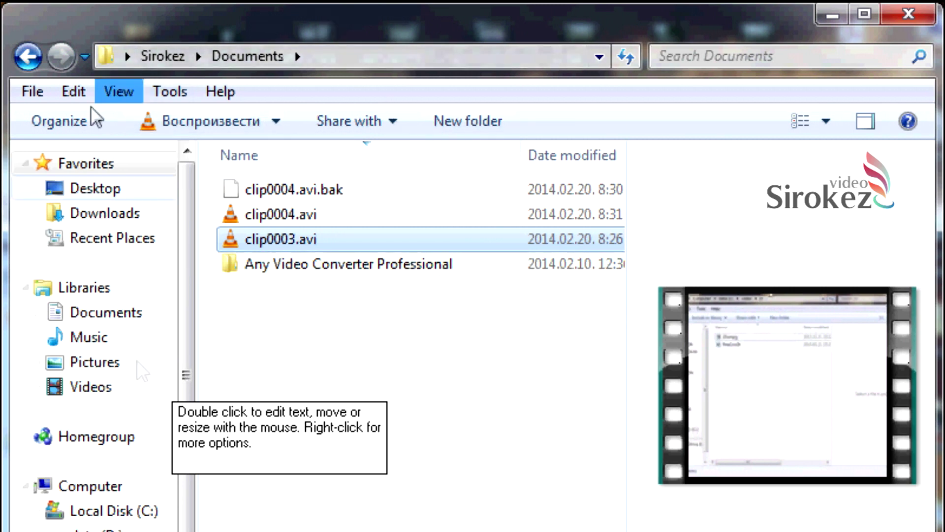
# Step: Open the 101MSDCF folder inside foto on data (D:) and select DSC07263.JPG
pyautogui.click(268, 192)
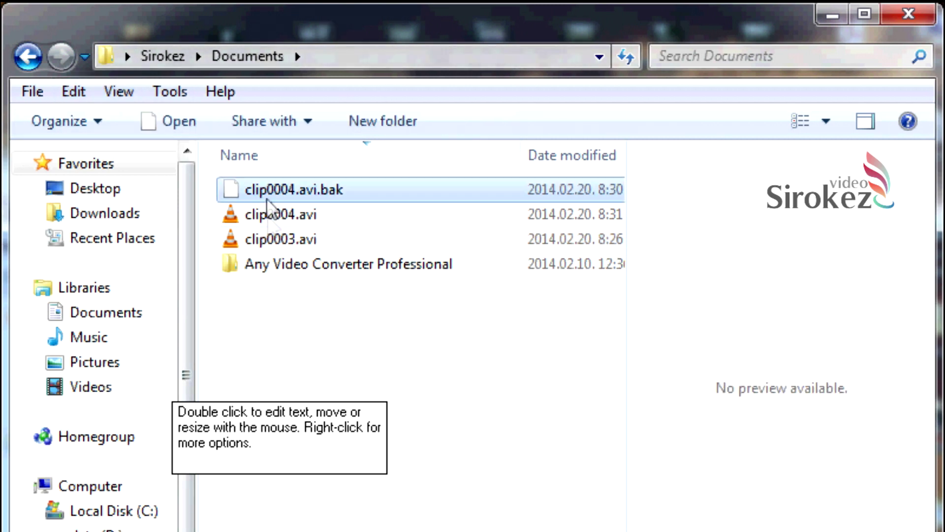
pyautogui.click(268, 215)
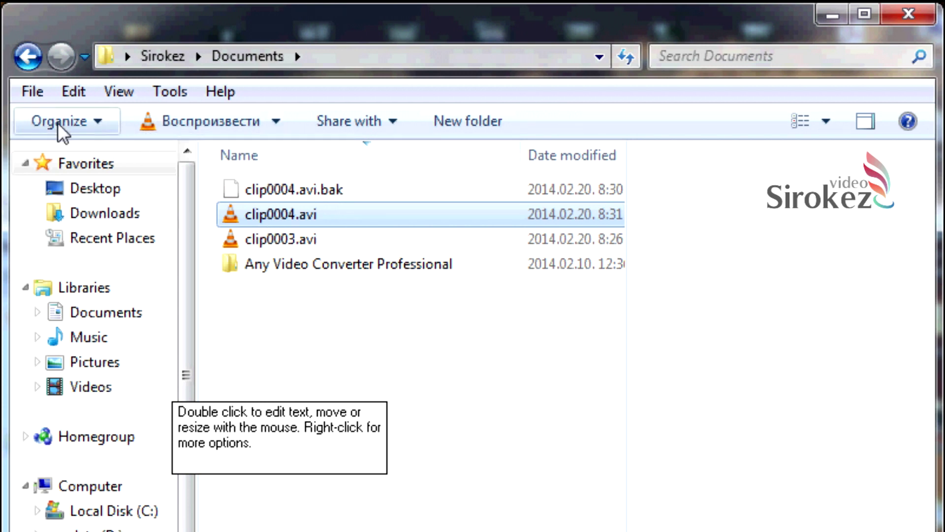
pyautogui.click(96, 527)
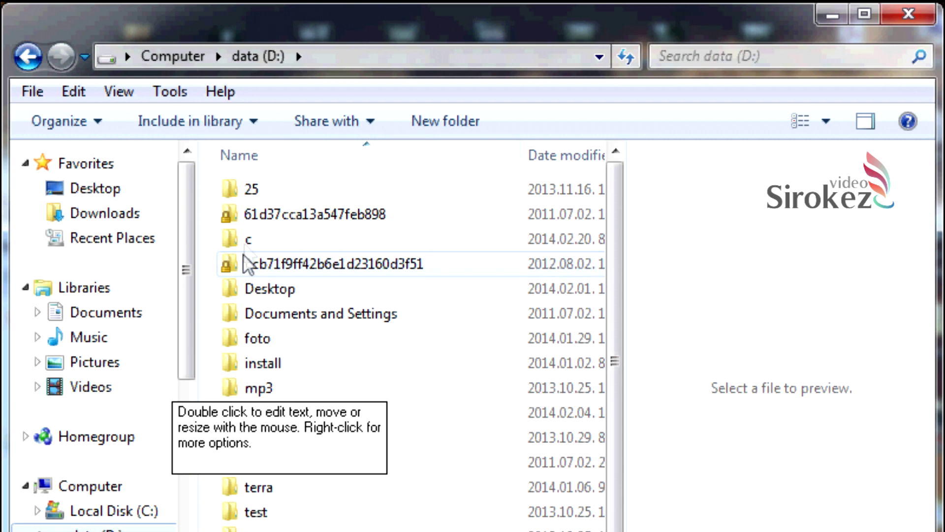
pyautogui.doubleClick(268, 338)
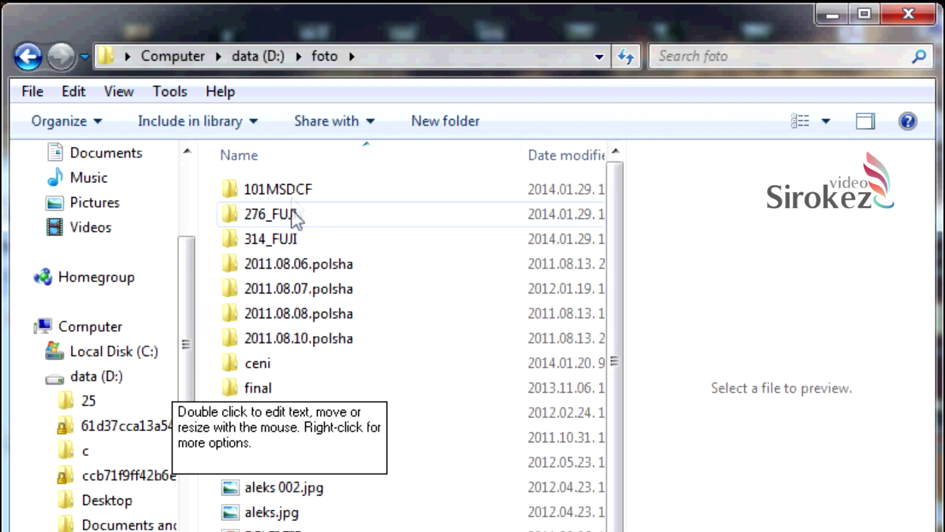
pyautogui.doubleClick(292, 192)
pyautogui.click(292, 195)
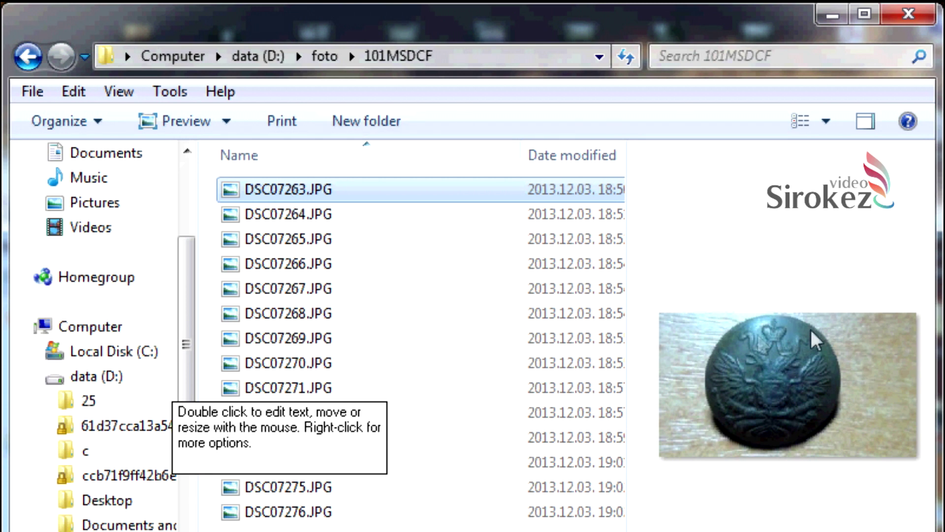
# Step: Turn the preview pane off and back on in the window layout
pyautogui.click(34, 124)
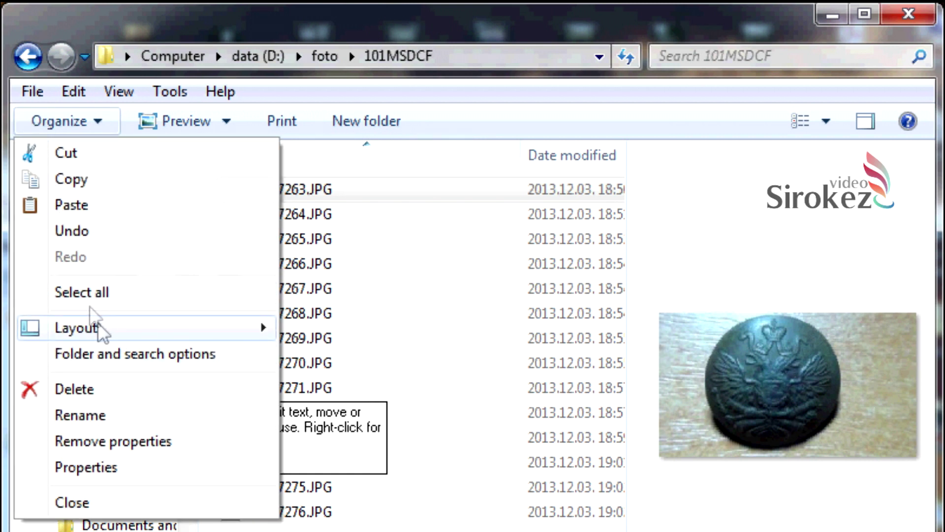
pyautogui.moveTo(103, 327)
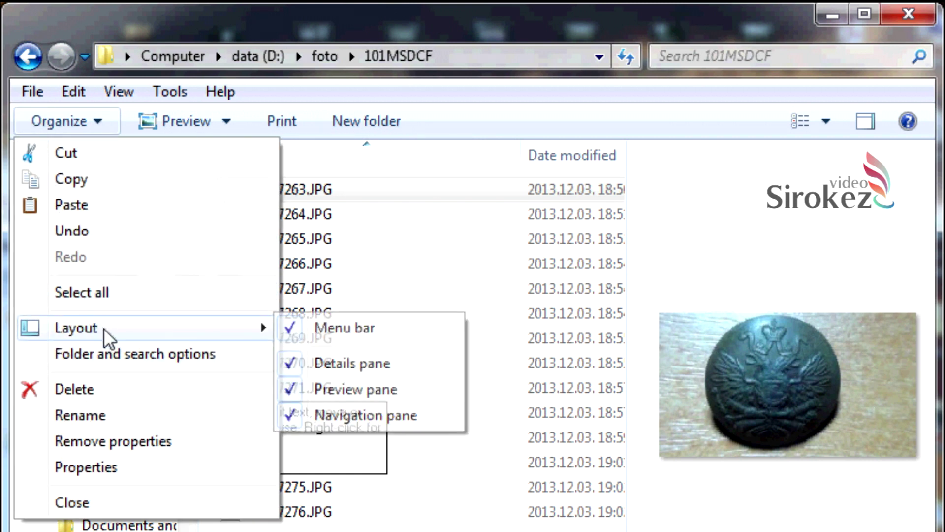
pyautogui.click(305, 389)
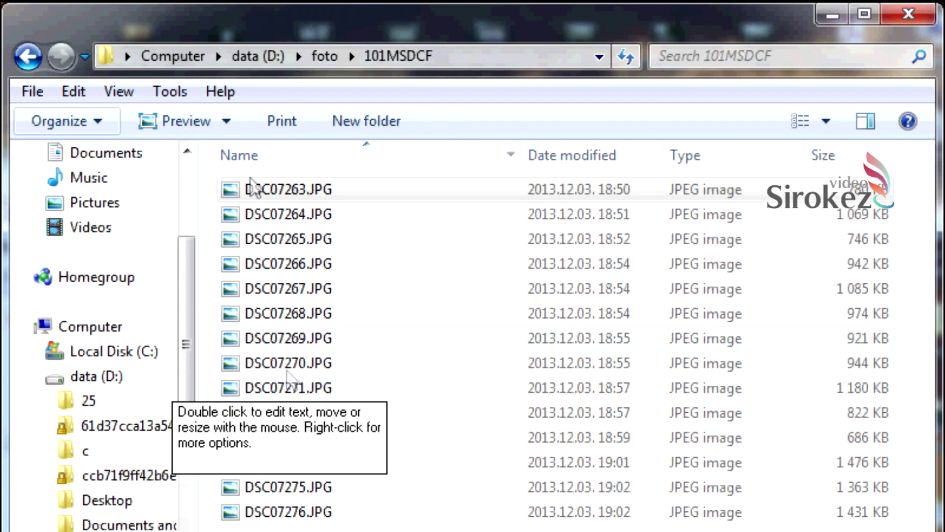
pyautogui.click(82, 118)
pyautogui.moveTo(192, 331)
pyautogui.click(301, 390)
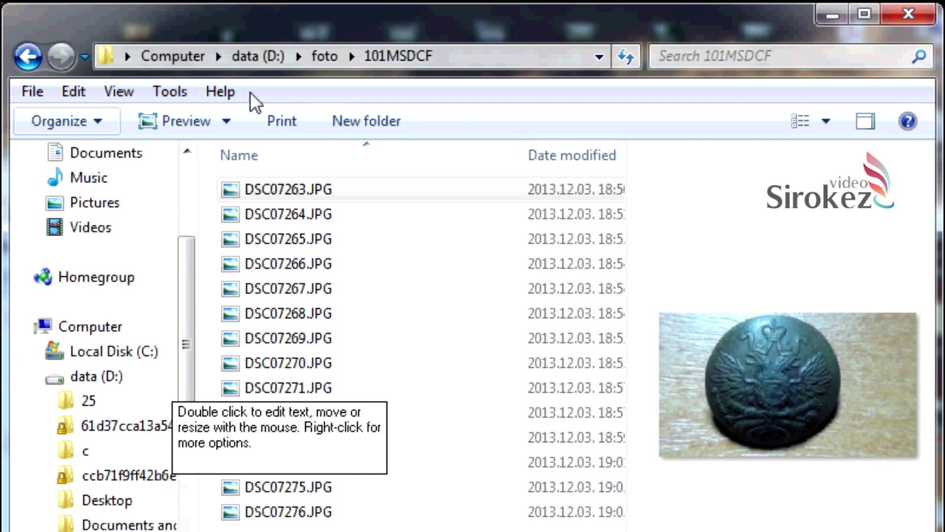
# Step: Copy DSC07263.JPG from 101MSDCF and paste it into folder 25 on data (D:)
pyautogui.rightClick(296, 190)
pyautogui.click(296, 190)
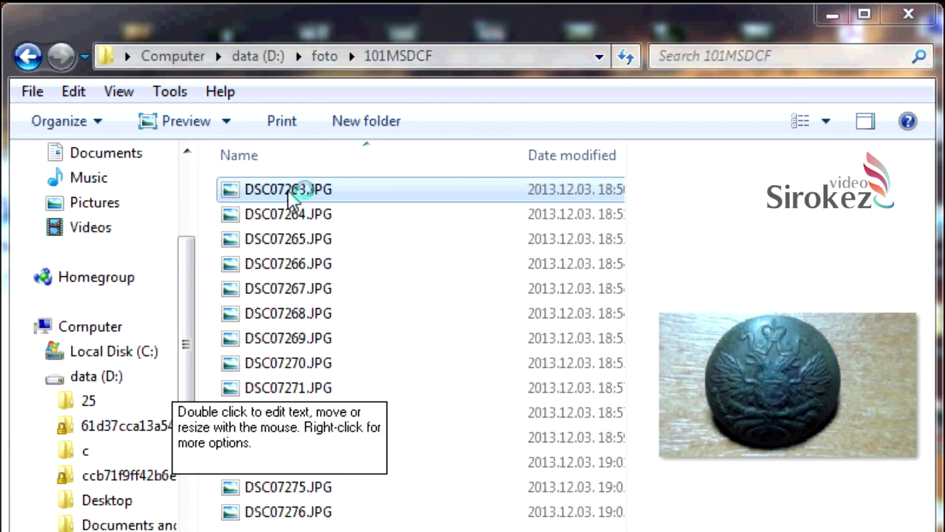
pyautogui.rightClick(277, 182)
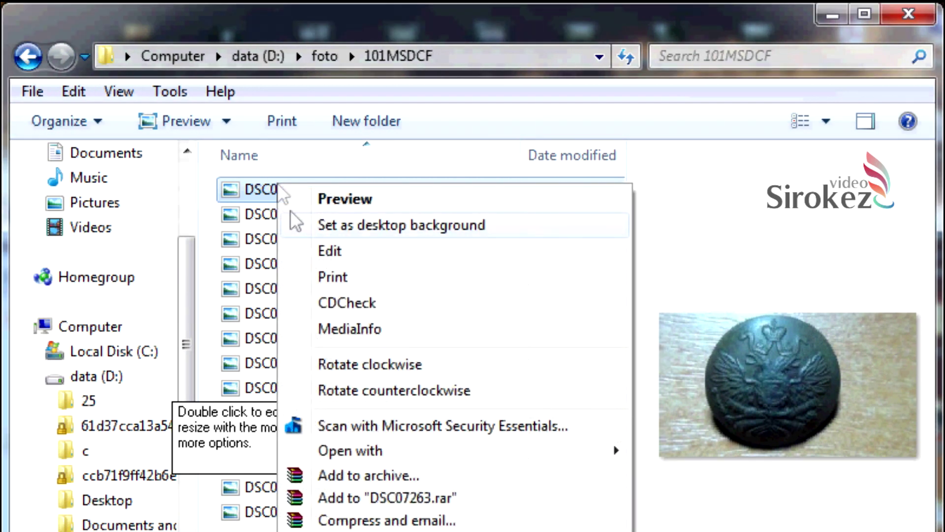
pyautogui.press('Escape')
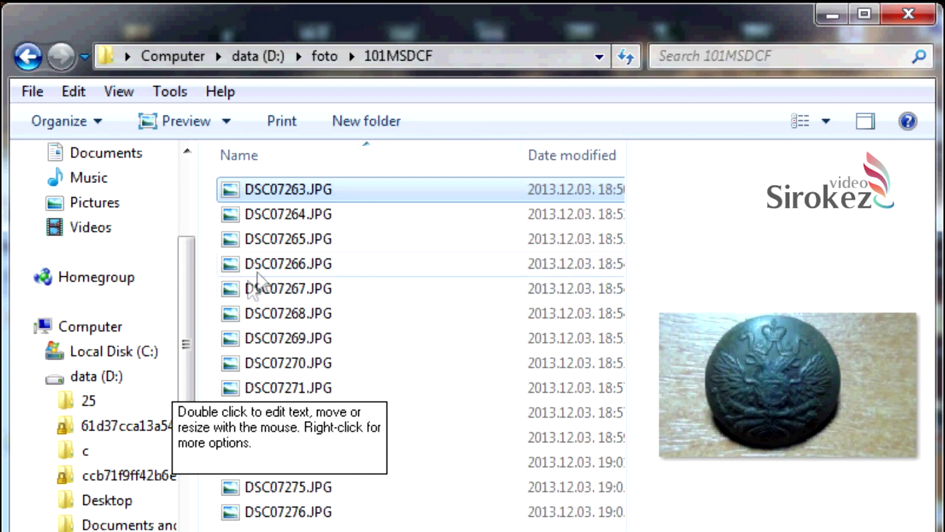
pyautogui.click(71, 400)
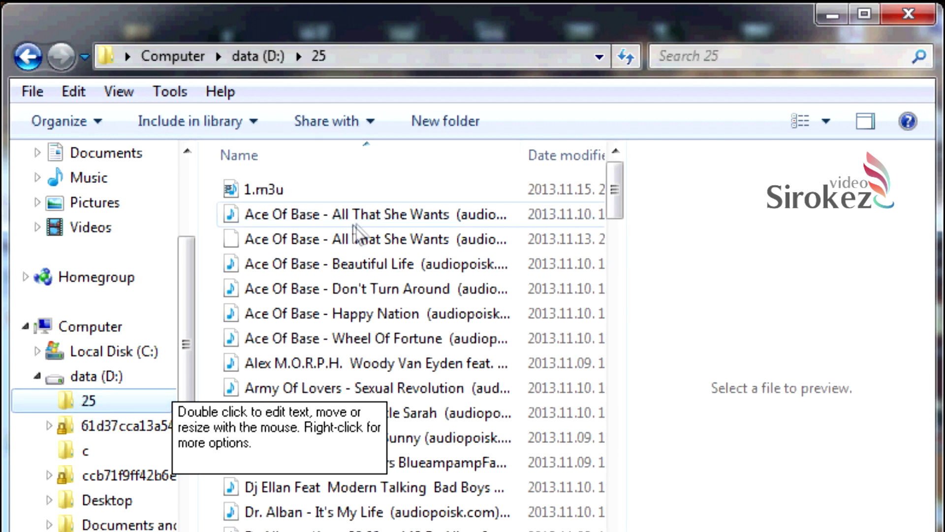
pyautogui.rightClick(344, 176)
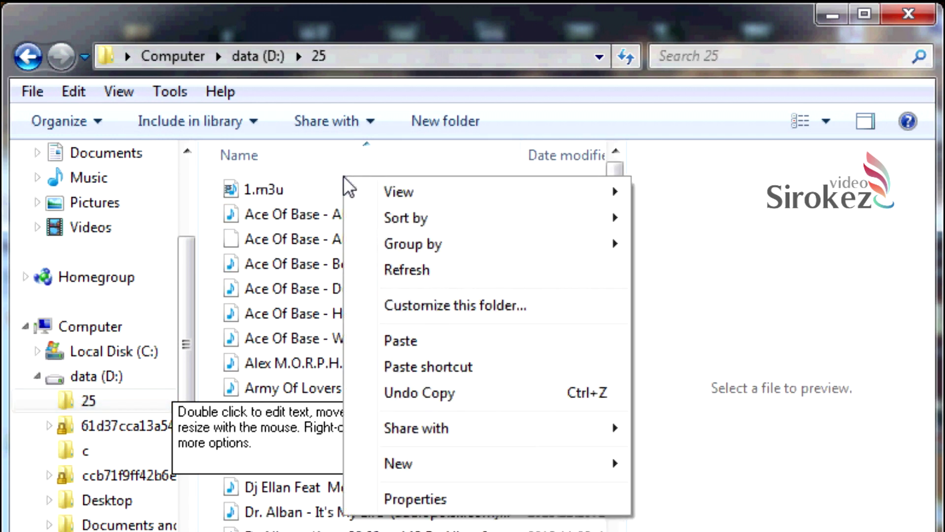
pyautogui.click(409, 339)
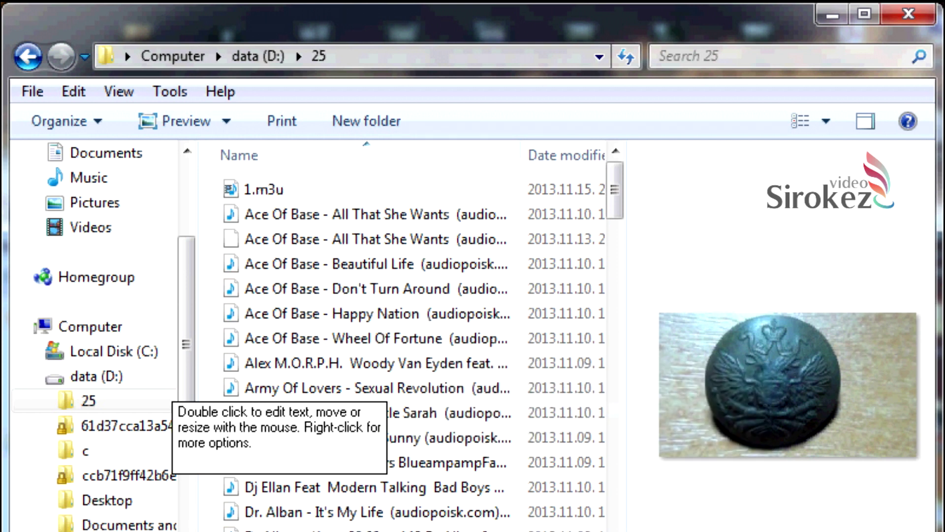
# Step: Delete the pasted DSC07263.JPG from folder 25, sending it to the Recycle Bin
pyautogui.rightClick(274, 255)
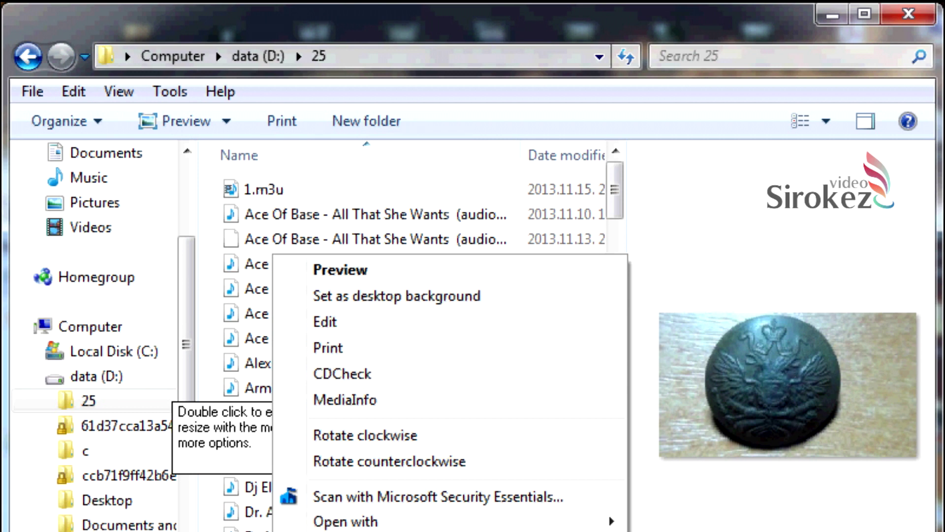
pyautogui.moveTo(358, 521)
pyautogui.press('Delete')
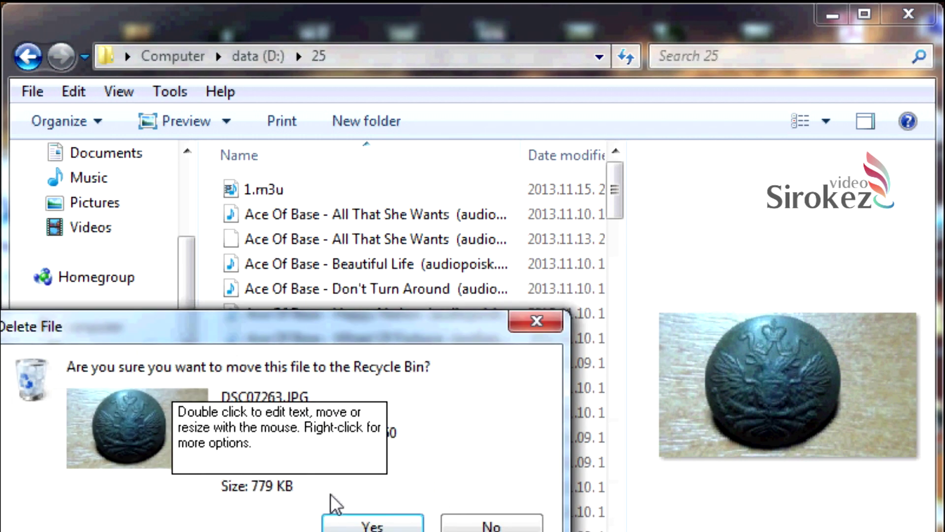
pyautogui.press('Return')
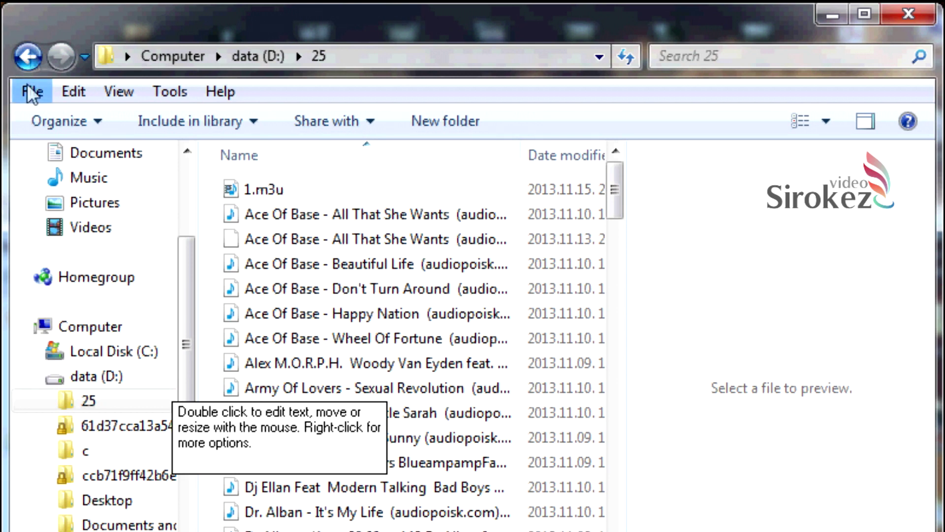
pyautogui.click(30, 59)
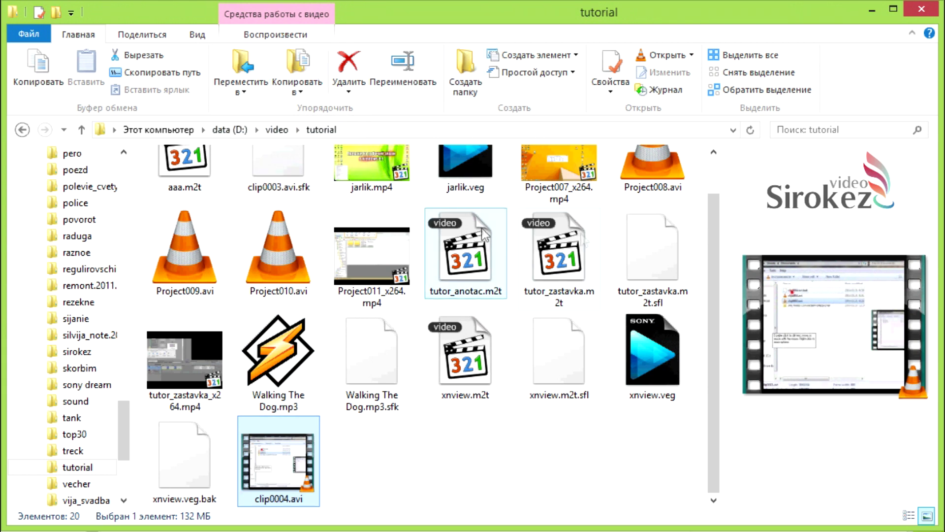
# Step: Check the previews of xnview.veg and xnview.m2t in the tutorial folder
pyautogui.click(640, 300)
pyautogui.click(630, 352)
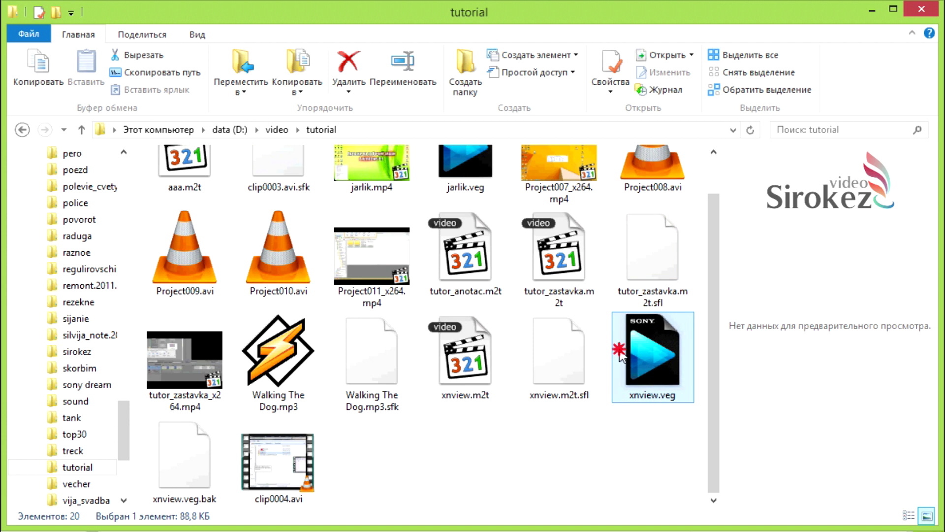
pyautogui.click(470, 351)
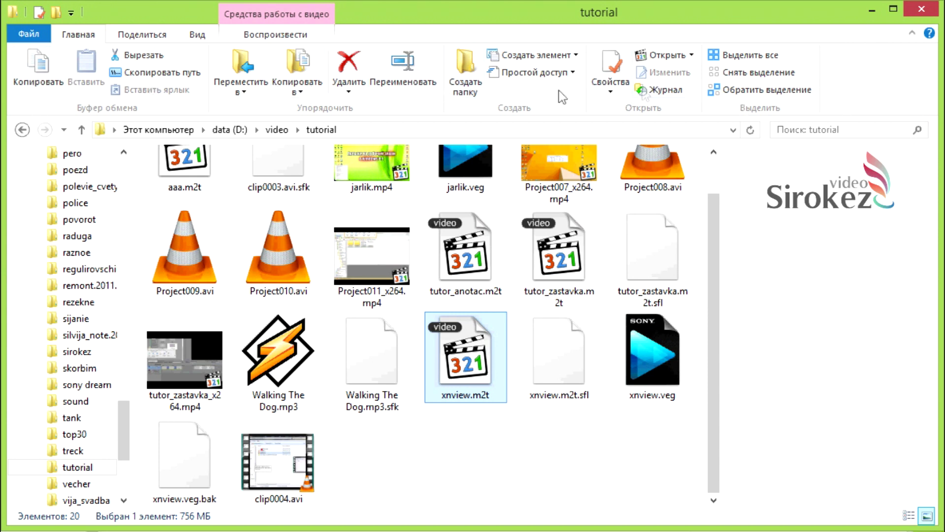
# Step: Collapse the ribbon and expand it again
pyautogui.click(912, 34)
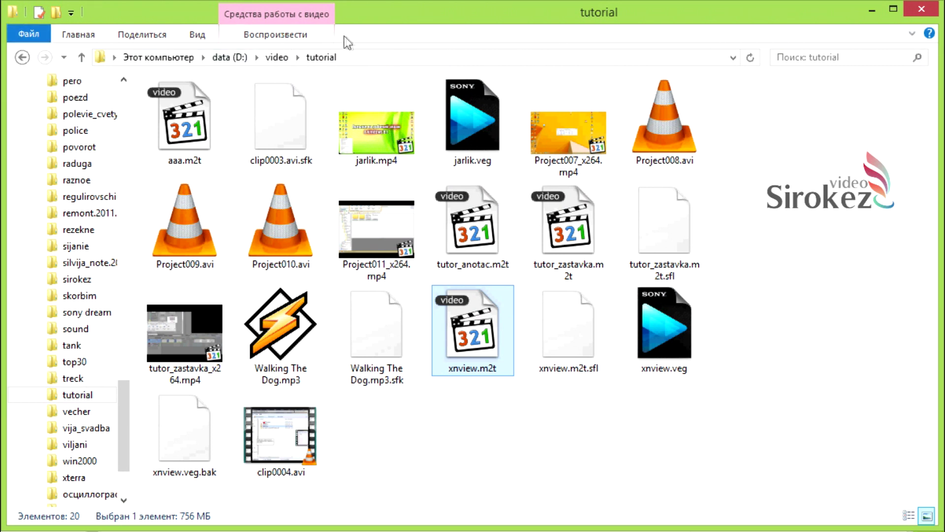
pyautogui.click(912, 34)
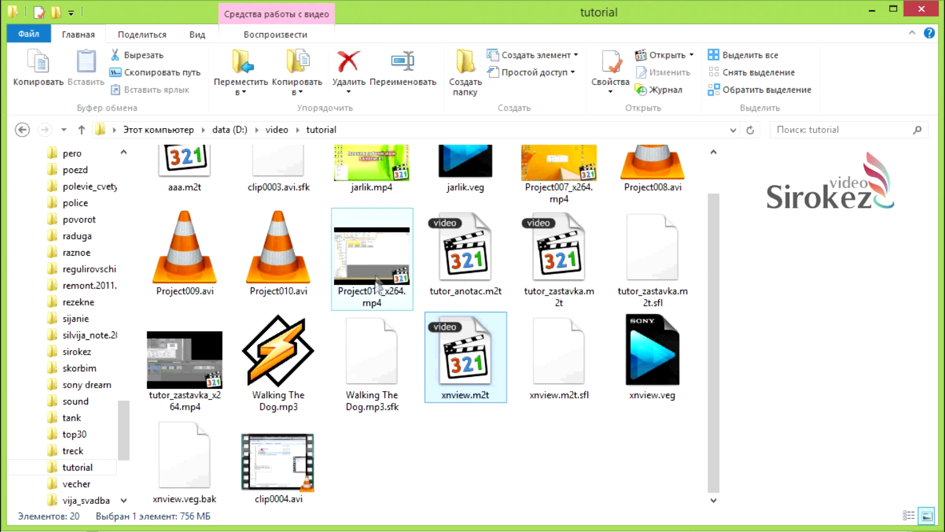
# Step: Examine the available destinations for moving and for copying Project011_x264.mp4
pyautogui.click(356, 258)
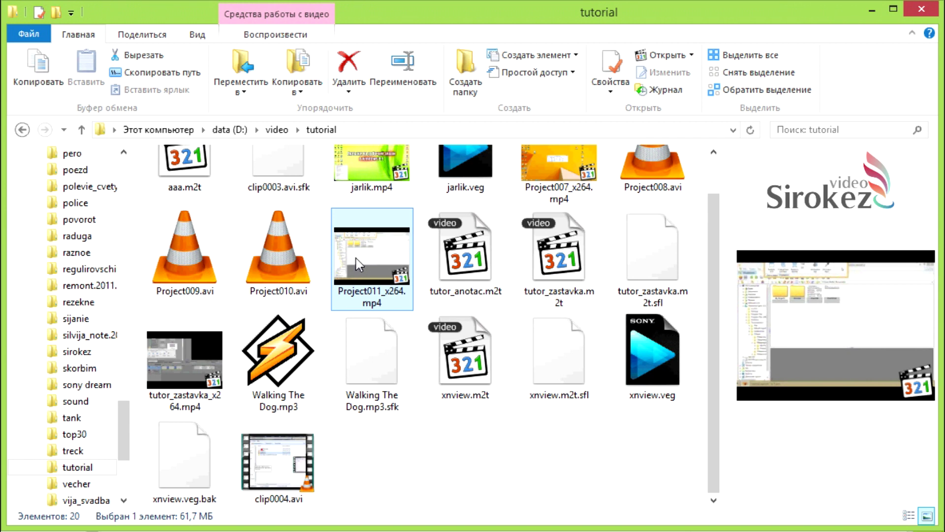
pyautogui.click(243, 82)
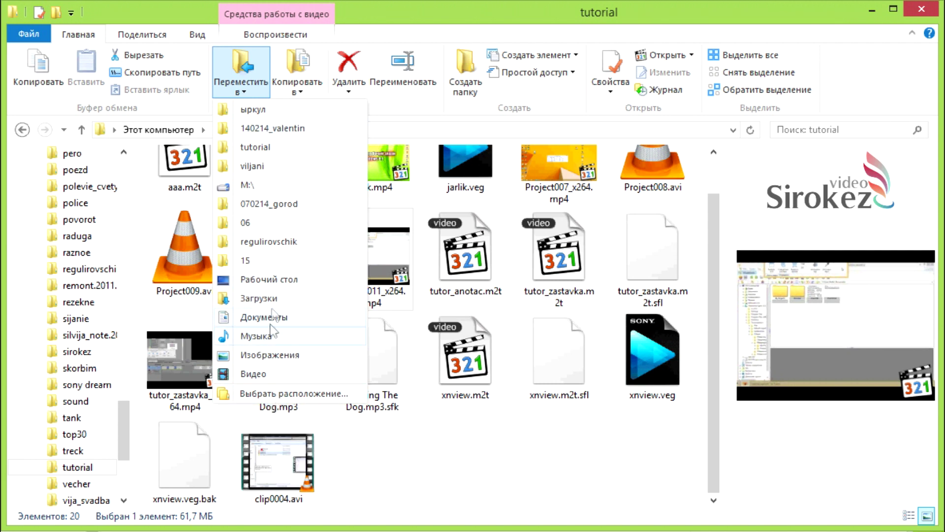
pyautogui.click(277, 402)
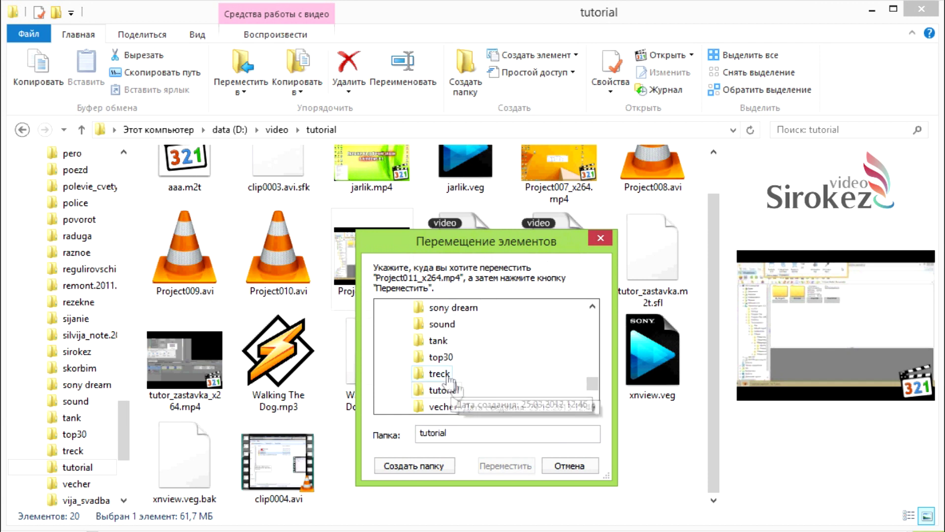
pyautogui.click(564, 464)
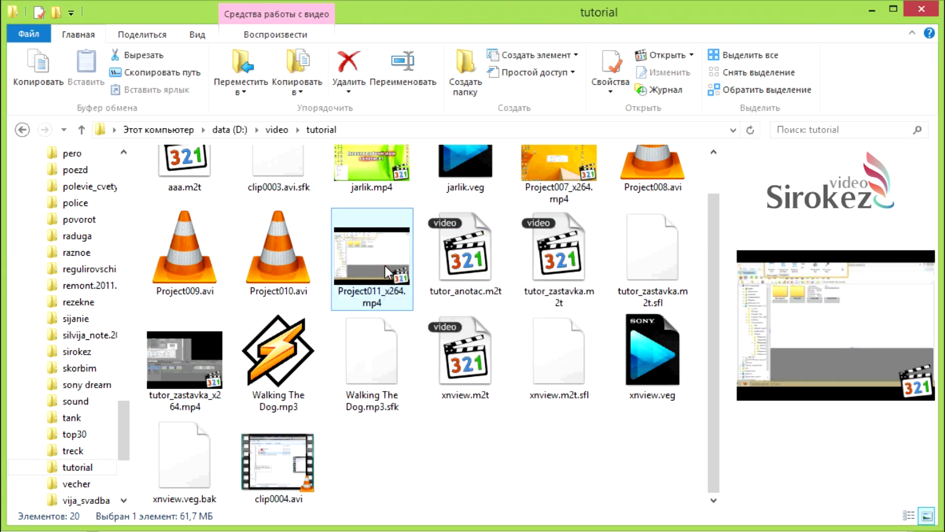
pyautogui.click(298, 74)
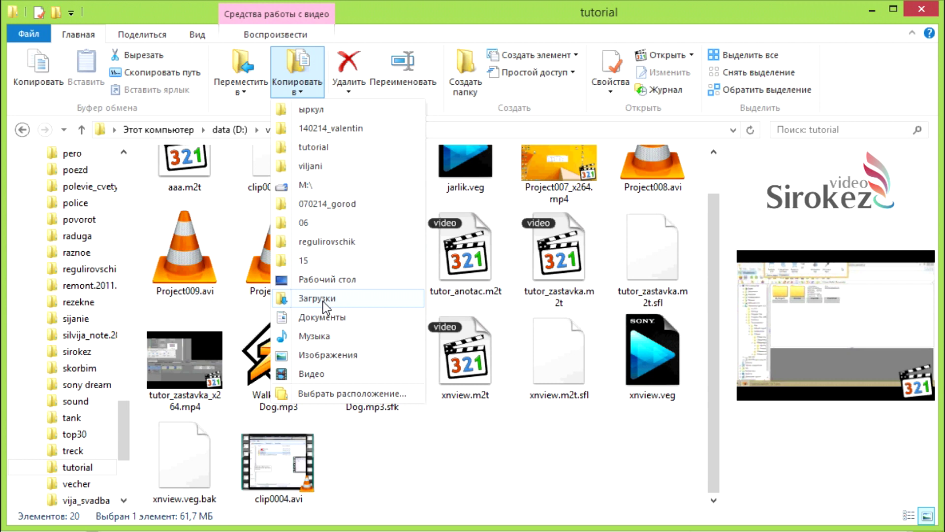
pyautogui.click(301, 84)
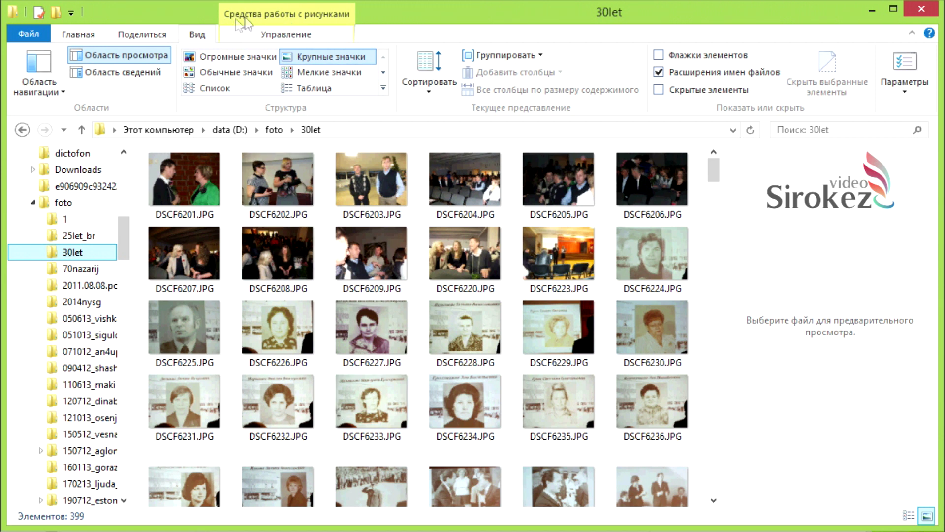
# Step: Rotate DSCF6209.JPG in the 30let folder left and back right, and set it as the desktop background
pyautogui.click(274, 36)
pyautogui.click(195, 190)
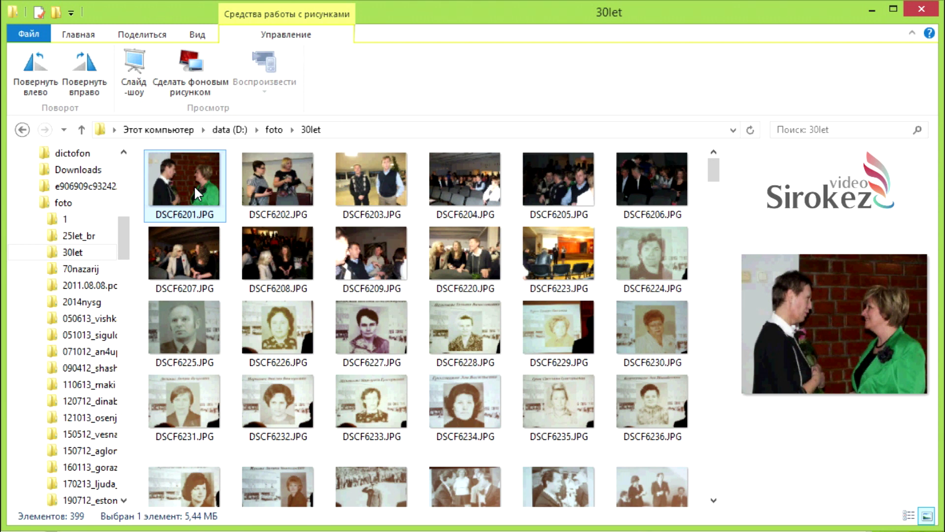
pyautogui.click(379, 249)
pyautogui.click(36, 79)
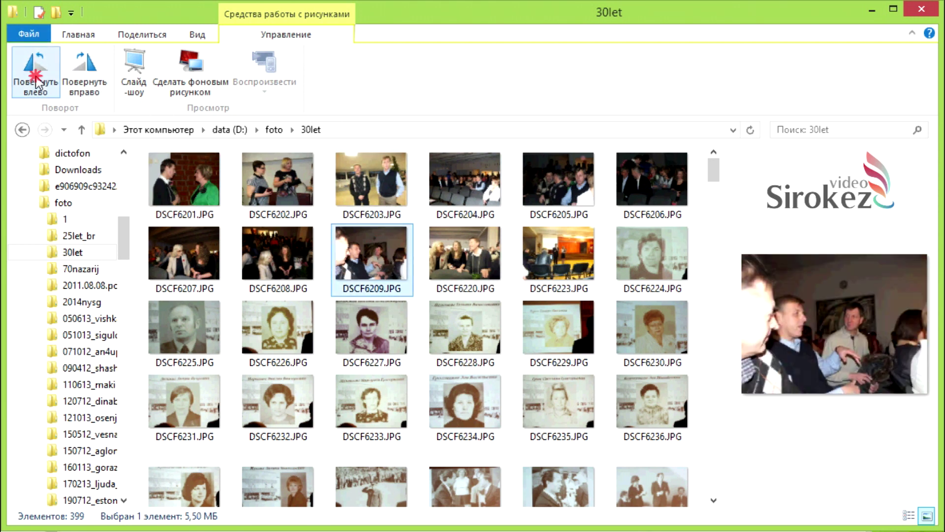
pyautogui.click(86, 76)
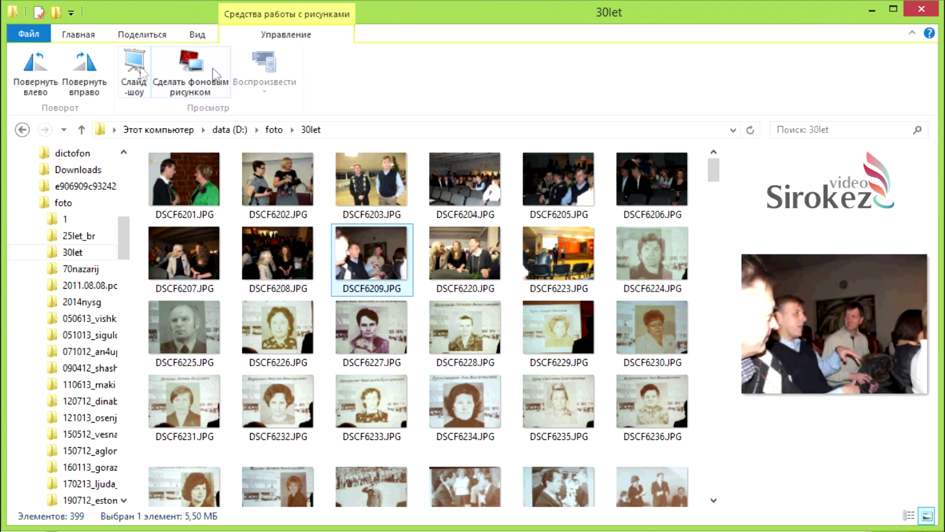
pyautogui.click(192, 84)
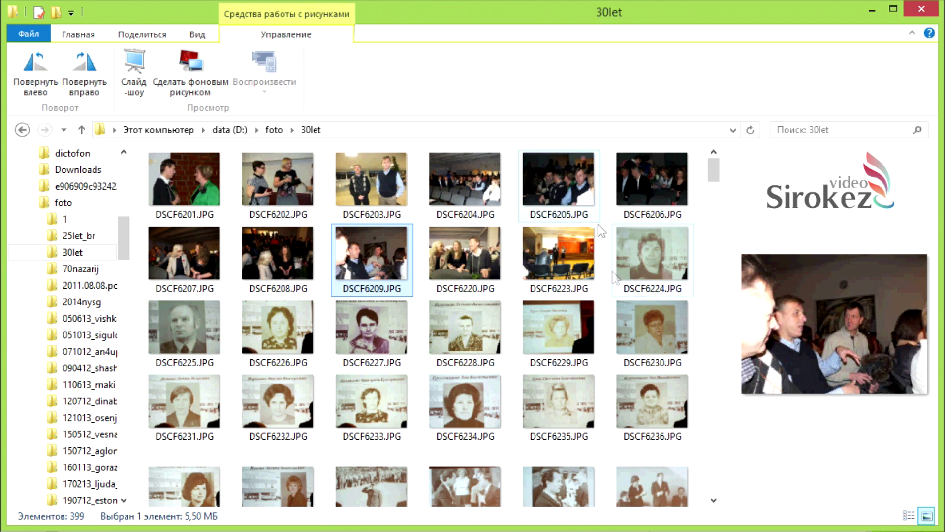
# Step: Rotate DSCF6209.JPG left four times, through a full turn
pyautogui.click(35, 76)
pyautogui.click(35, 76)
pyautogui.click(35, 76)
pyautogui.click(35, 76)
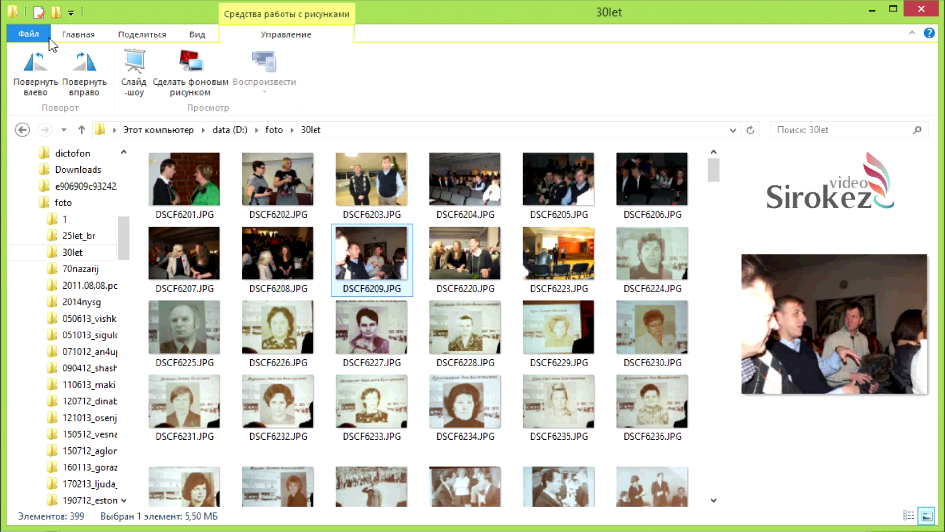
# Step: Open the name of DSCF6209.JPG for editing
pyautogui.click(74, 36)
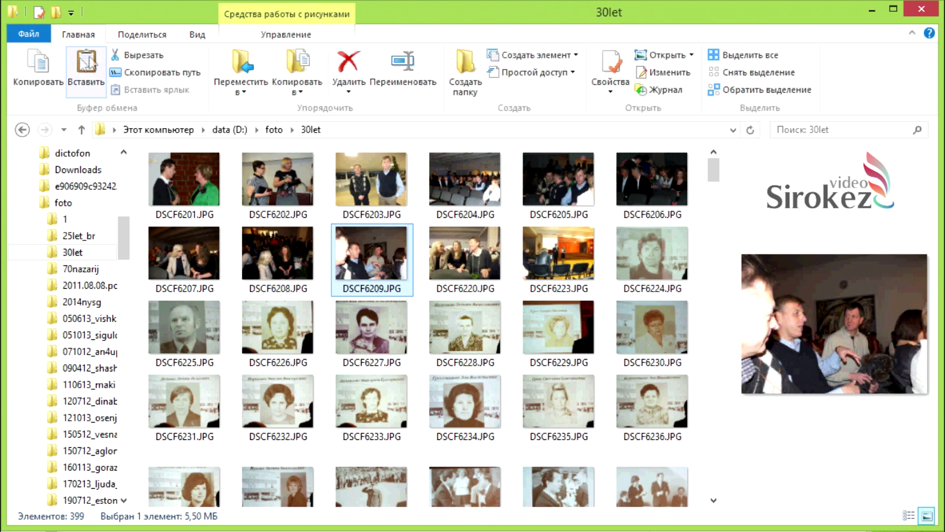
pyautogui.click(403, 76)
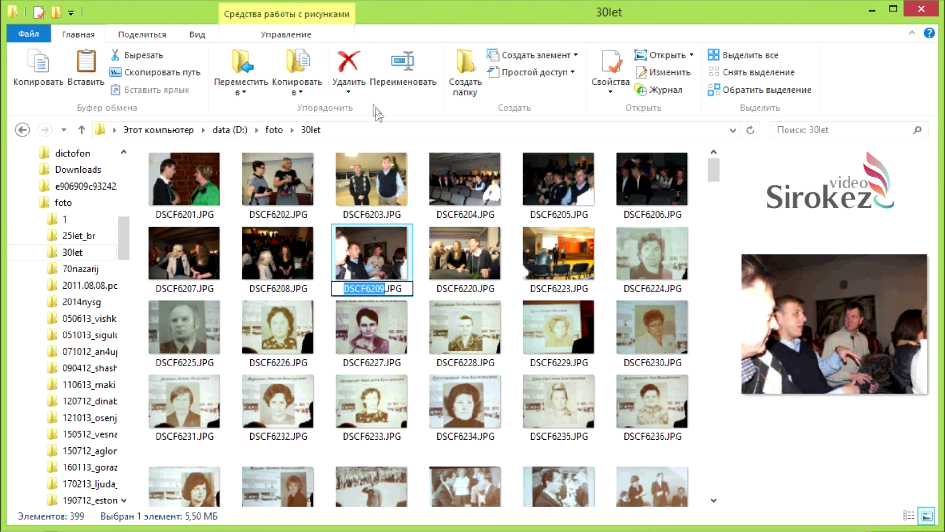
pyautogui.press('Escape')
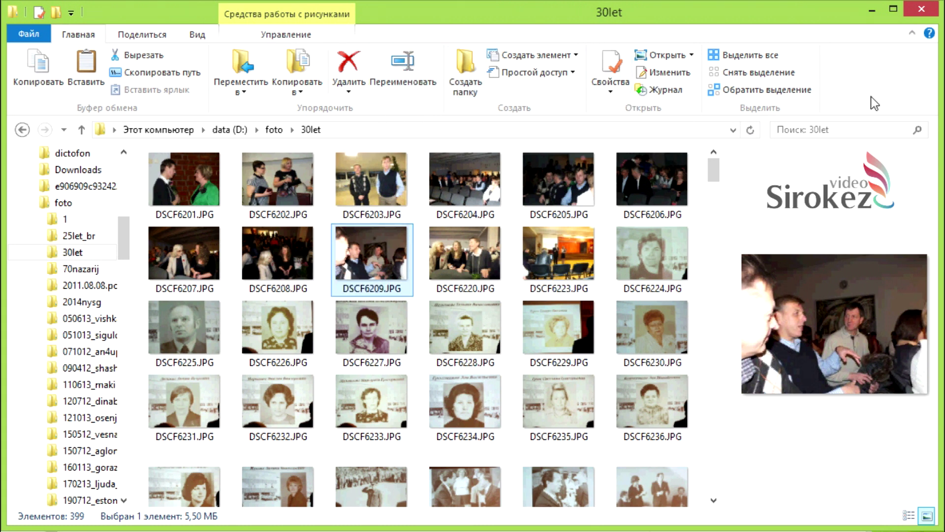